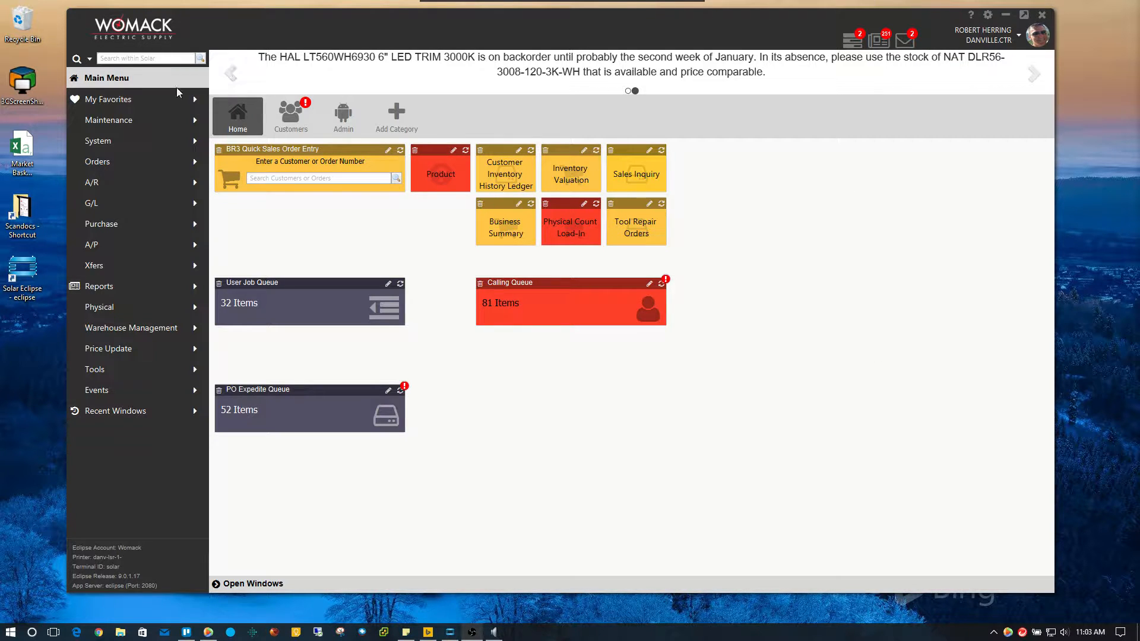
Open Sales Order Entry from Orders and select DANVILLE.CTR as the location.
{"action": "left_click", "coordinate": [158, 161]}
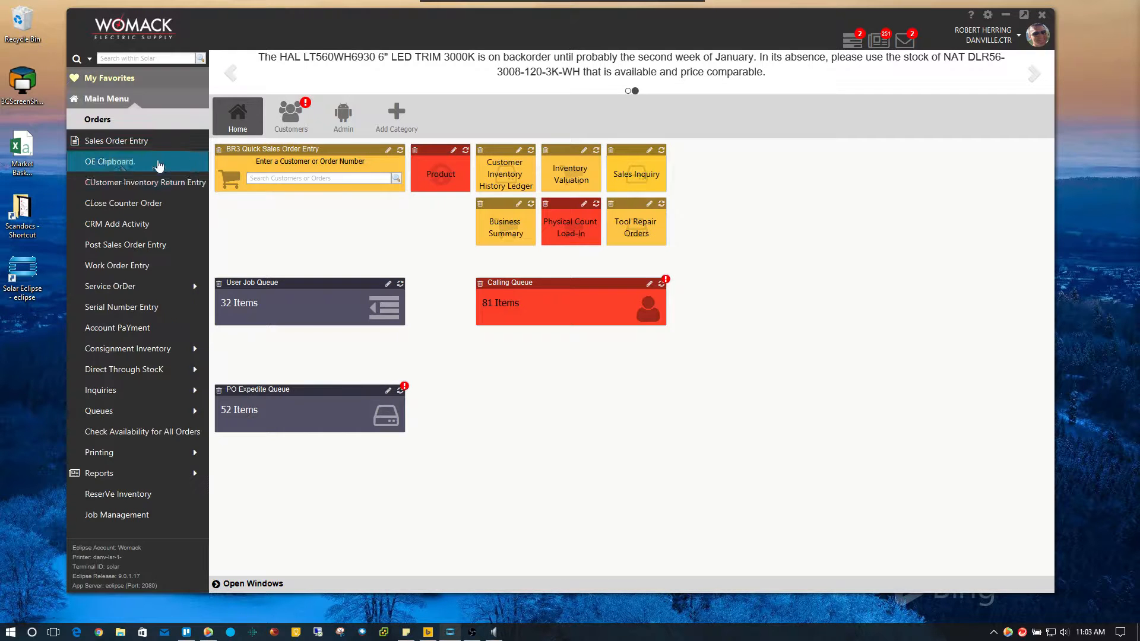
{"action": "left_click", "coordinate": [118, 141]}
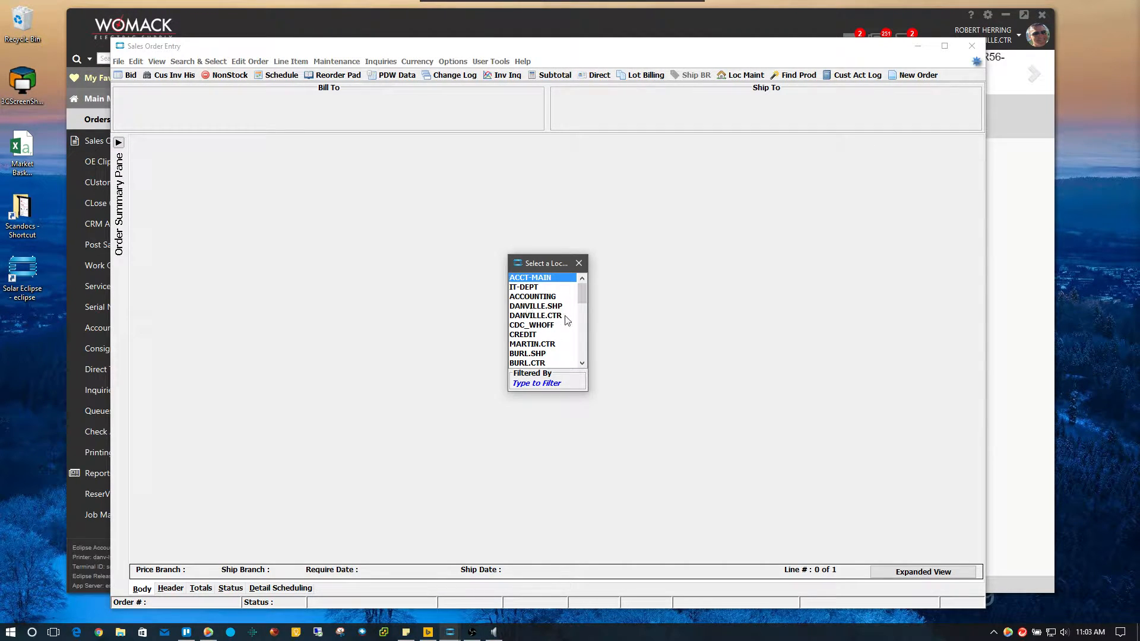
{"action": "double_click", "coordinate": [538, 315]}
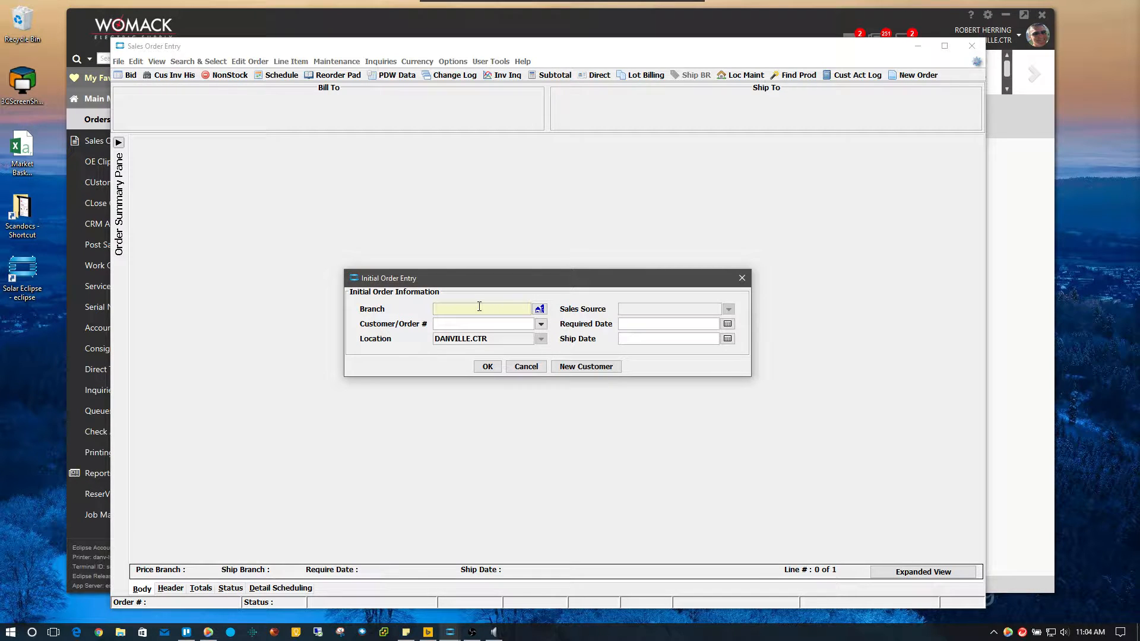
Create a new order in branch 3 for WOMACK ECLIPSE TEST CUSTOMER, using its ship-to of the same name.
{"action": "type", "text": "3"}
{"action": "key", "text": "Tab"}
{"action": "type", "text": "womack test"}
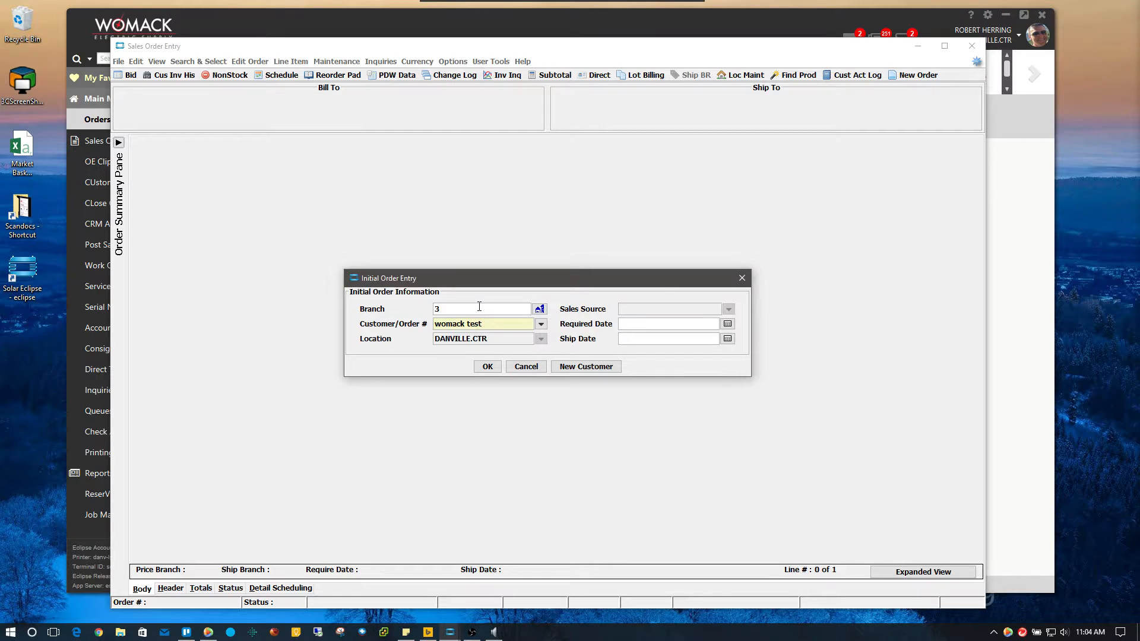
{"action": "key", "text": "Return"}
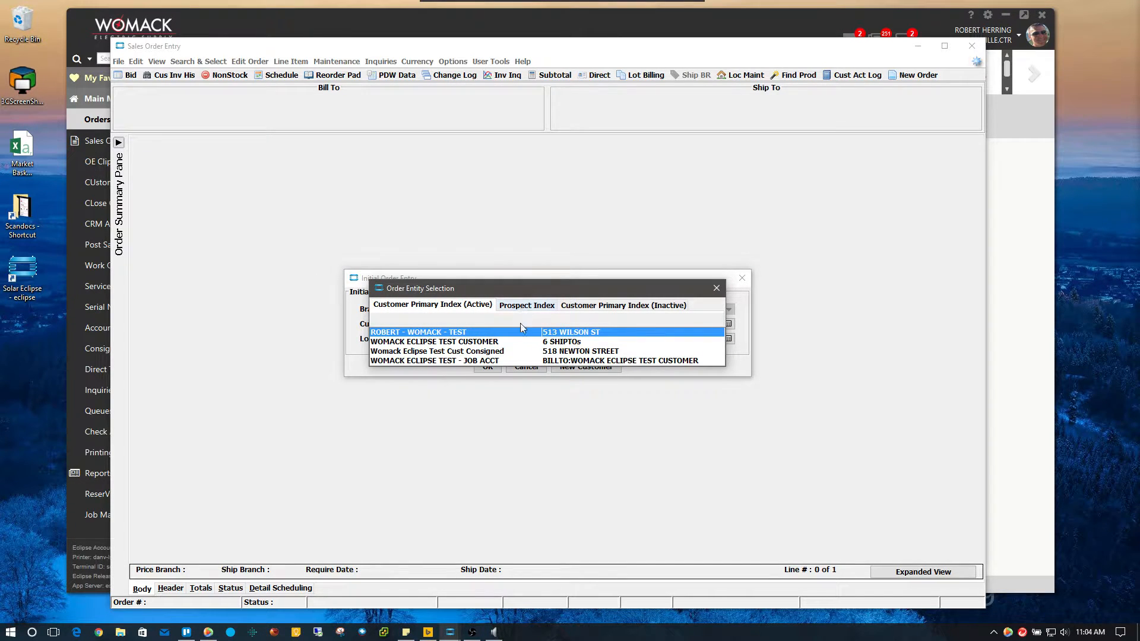
{"action": "double_click", "coordinate": [454, 346]}
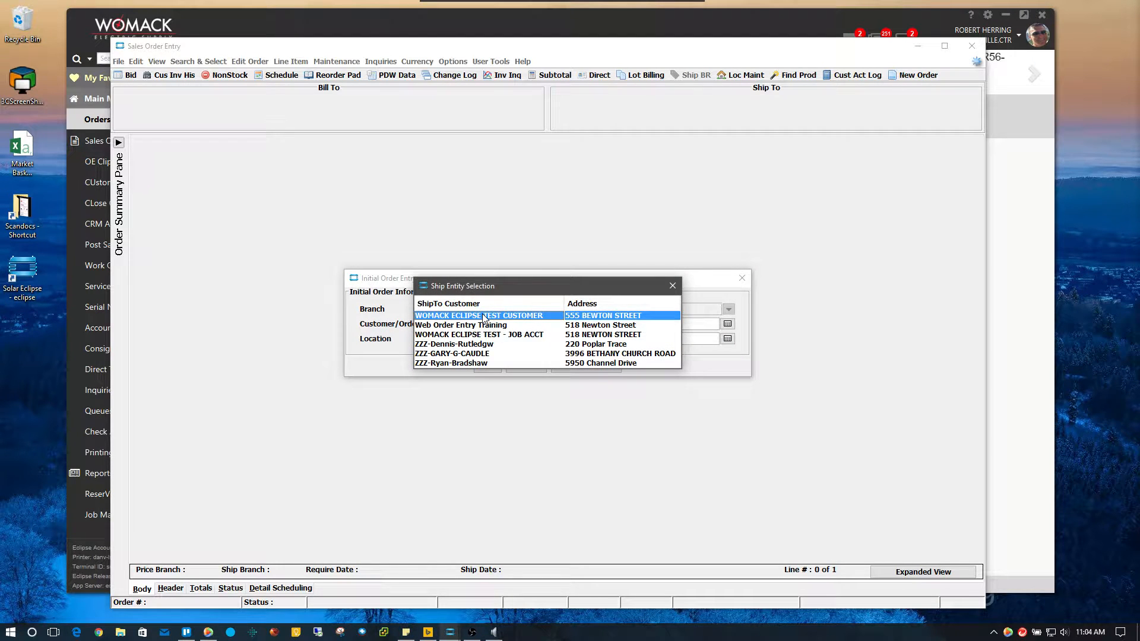
{"action": "double_click", "coordinate": [483, 318]}
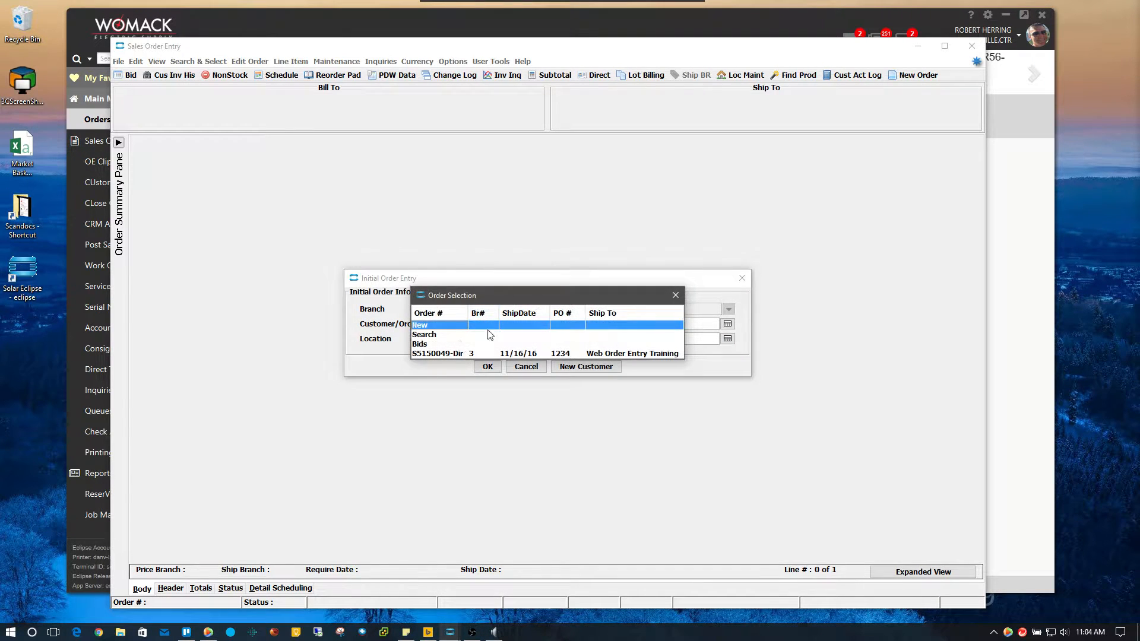
{"action": "double_click", "coordinate": [426, 327]}
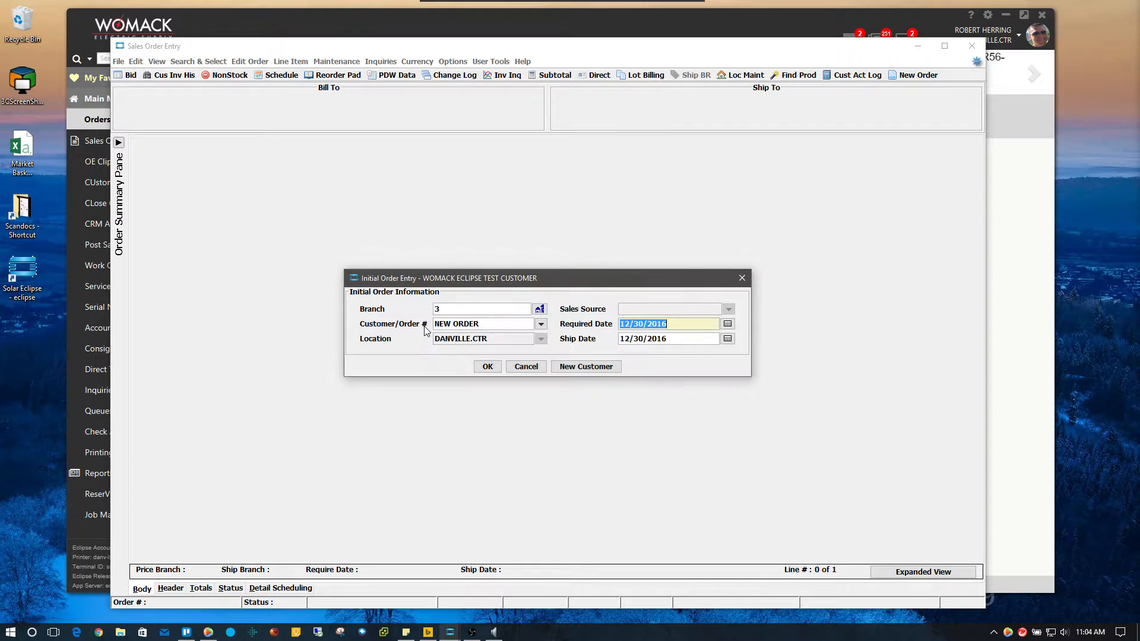
{"action": "left_click", "coordinate": [487, 367]}
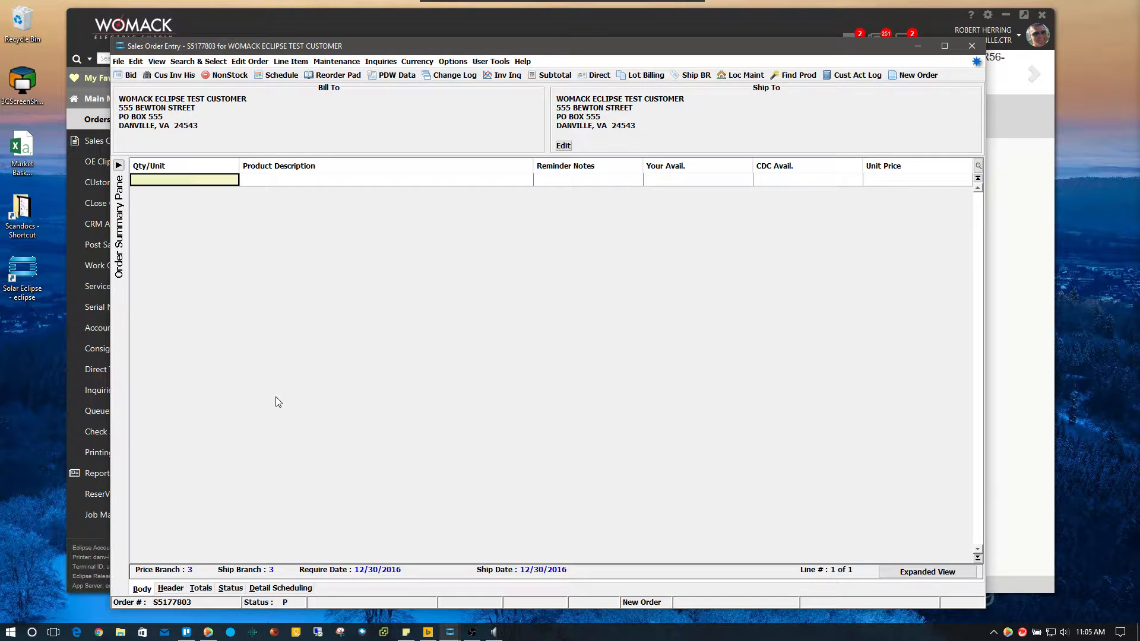
Add a line for 1 DUR PC1500 AA Duracell battery, found by searching for "dur aa".
{"action": "type", "text": "1"}
{"action": "key", "text": "Tab"}
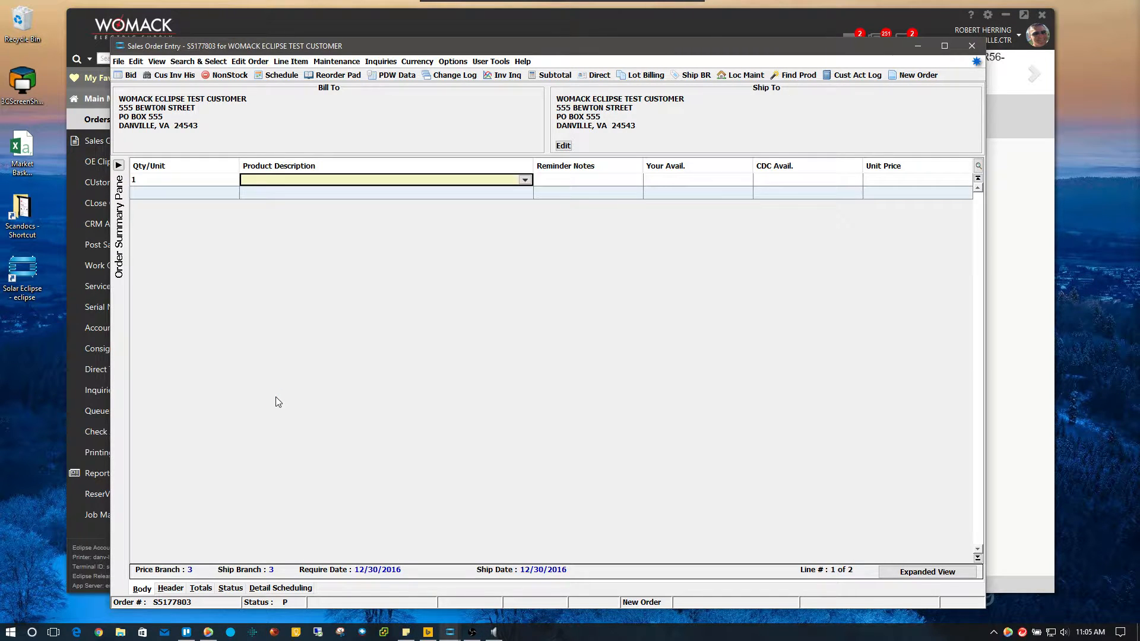
{"action": "type", "text": "dur aa"}
{"action": "key", "text": "Return"}
{"action": "key", "text": "Down"}
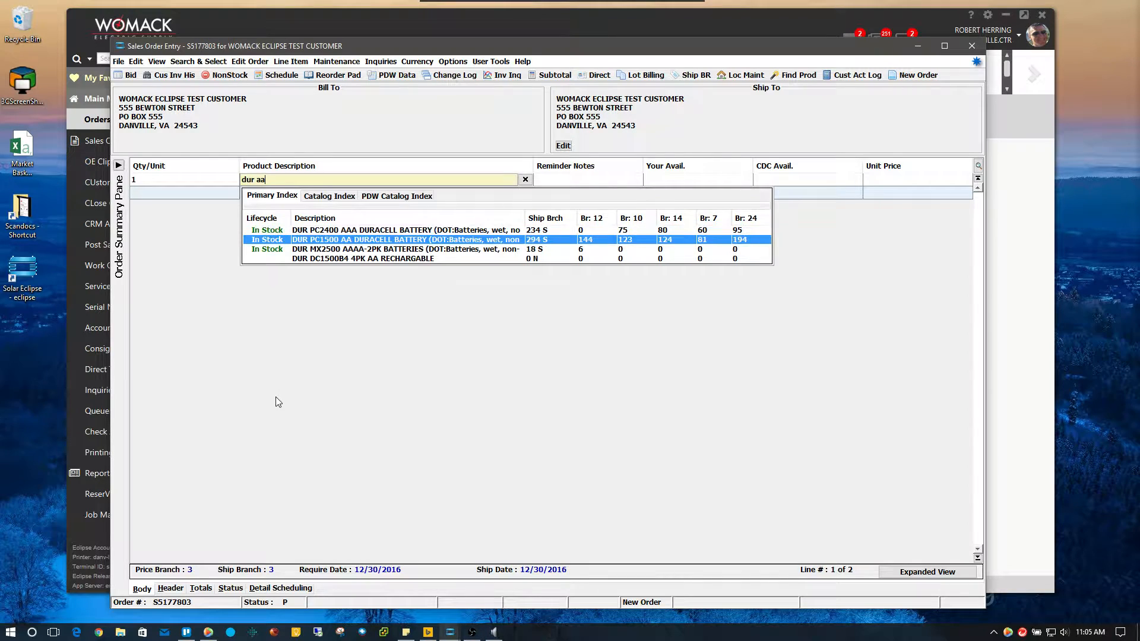
{"action": "key", "text": "Return"}
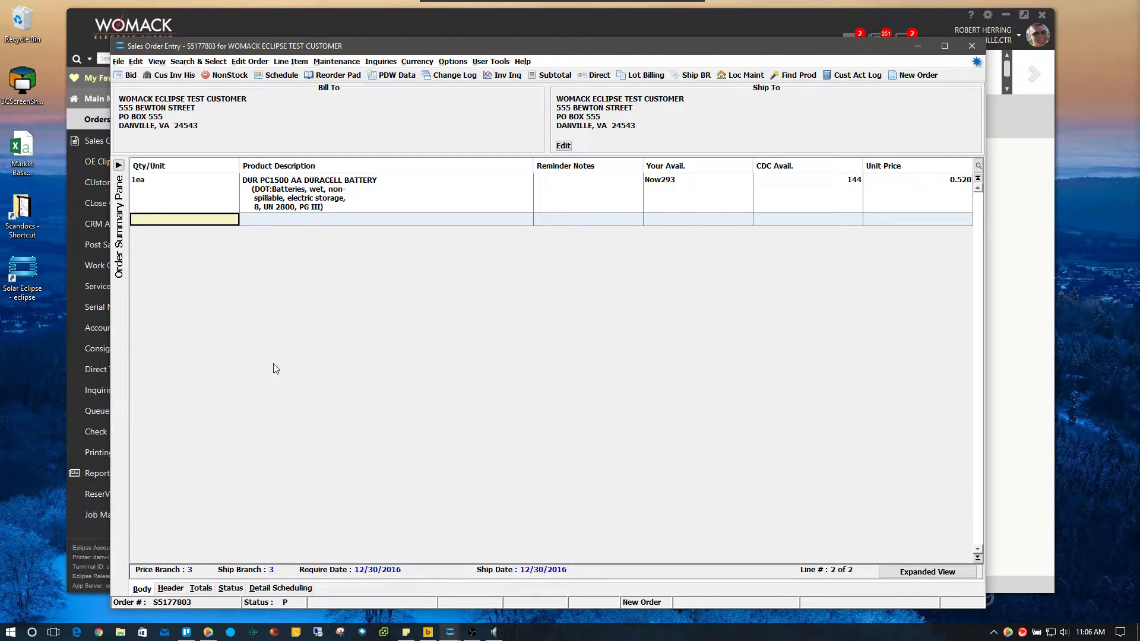
Enter Training as the customer P/O number in the order header.
{"action": "key", "text": "alt"}
{"action": "key", "text": "alt"}
{"action": "key", "text": "alt+h"}
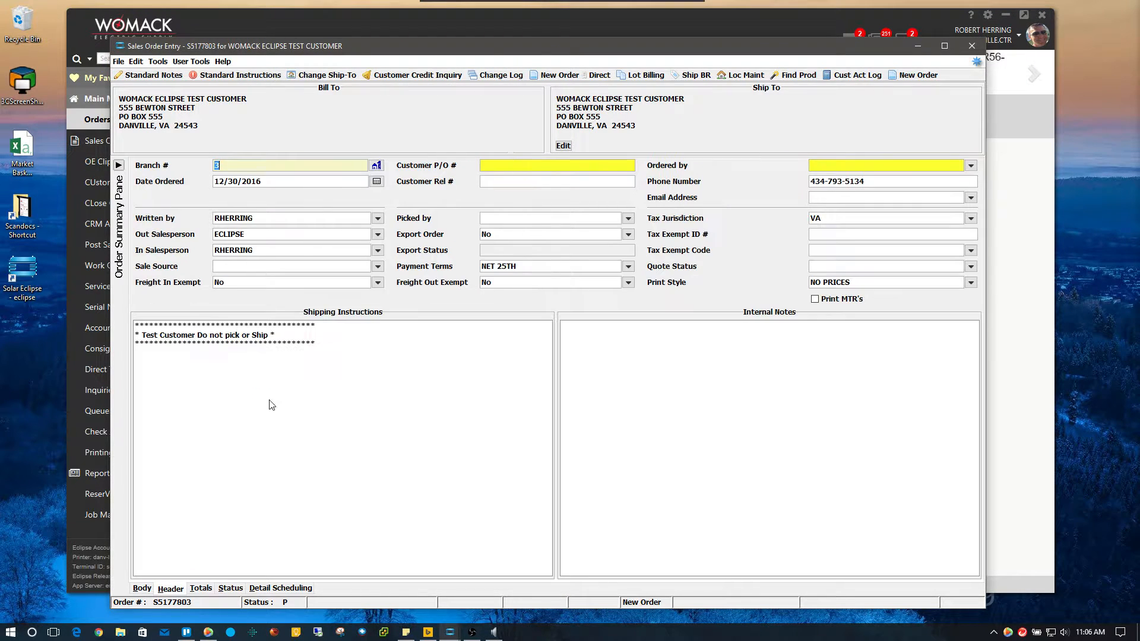
{"action": "key", "text": "Tab"}
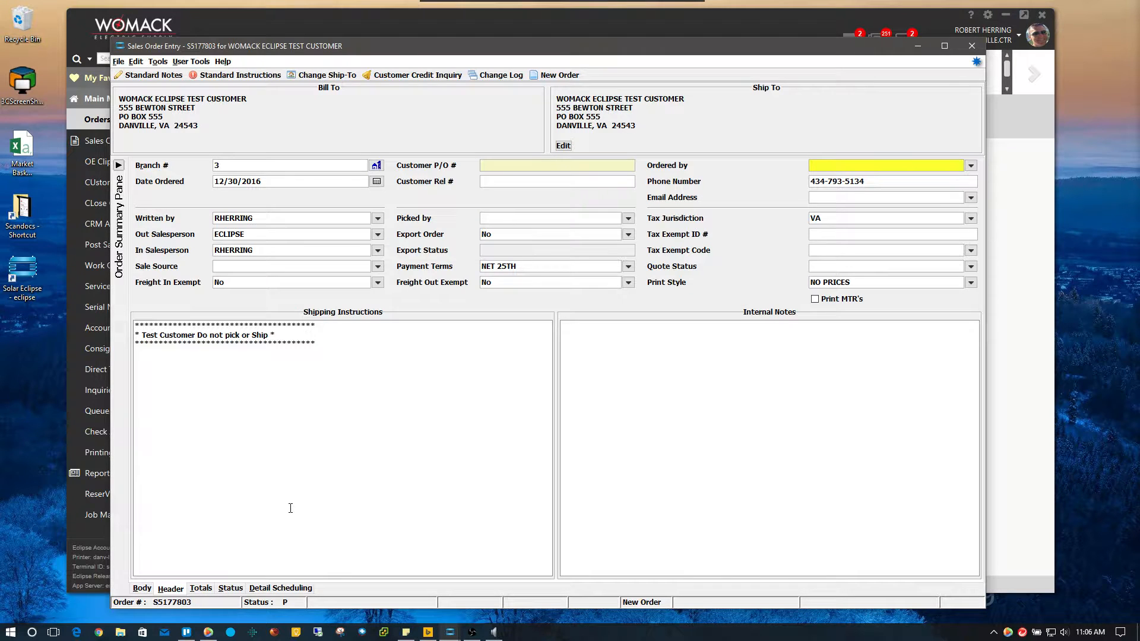
{"action": "left_click", "coordinate": [547, 342]}
{"action": "type", "text": "Training"}
{"action": "key", "text": "Tab"}
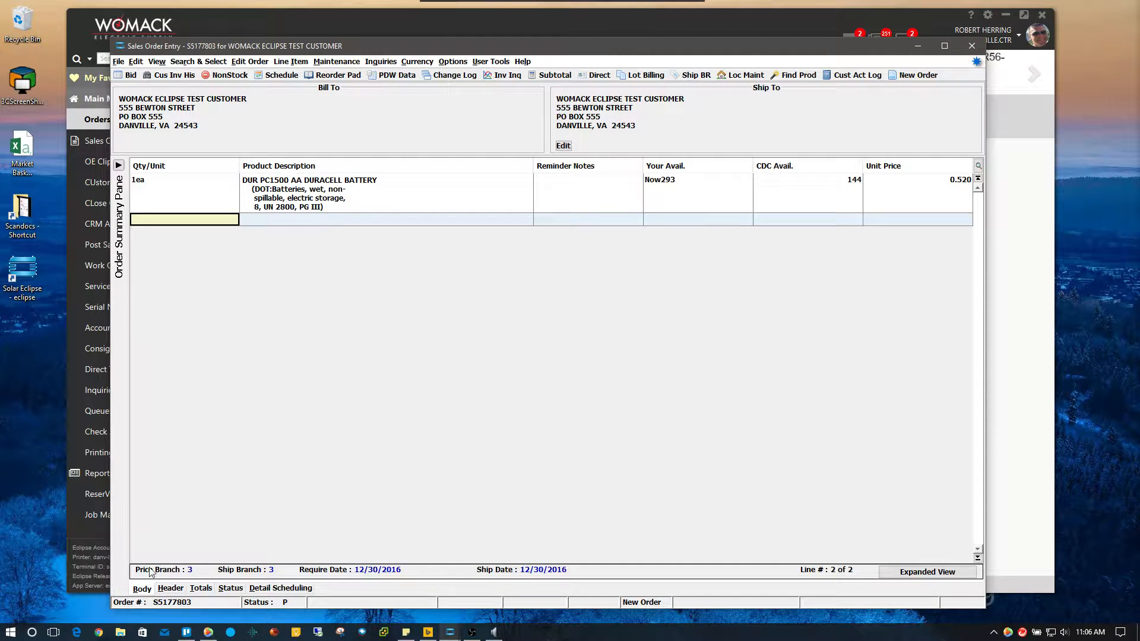
Fill in the name of the person who placed the order in the header's Ordered by field.
{"action": "left_click", "coordinate": [171, 589]}
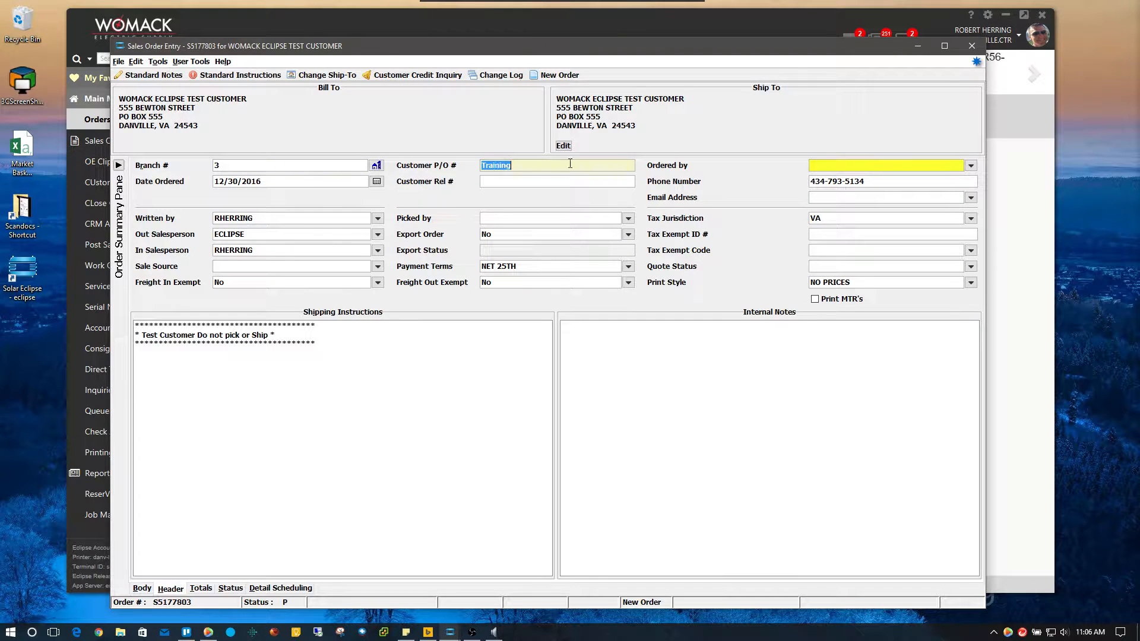
{"action": "left_click", "coordinate": [546, 165]}
{"action": "left_click", "coordinate": [874, 164]}
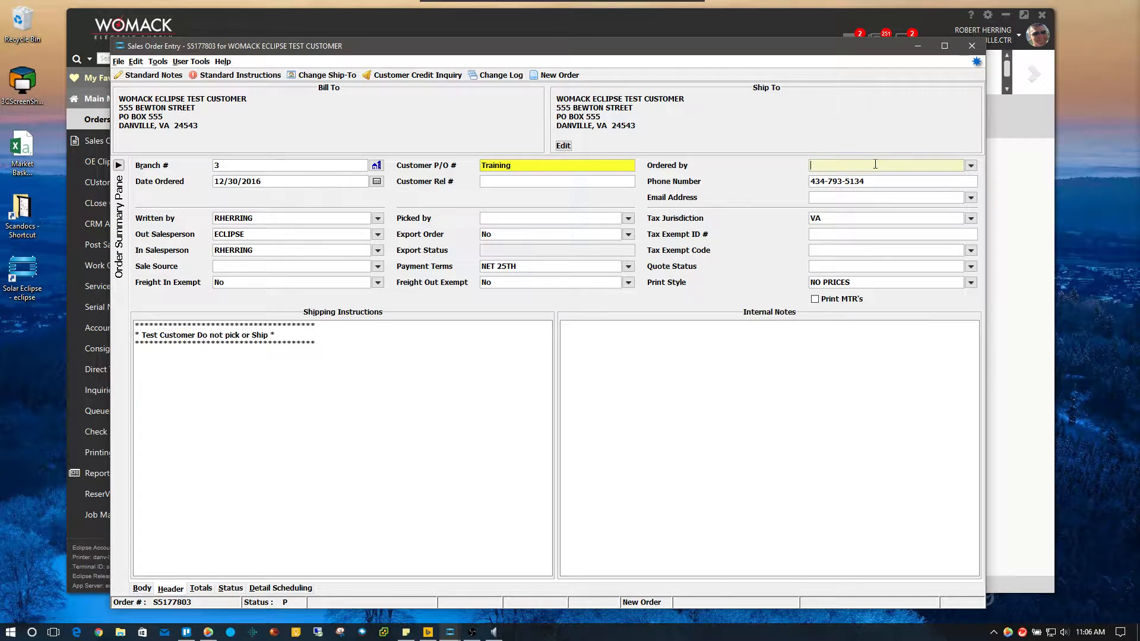
{"action": "type", "text": "Robert"}
{"action": "left_click", "coordinate": [600, 179]}
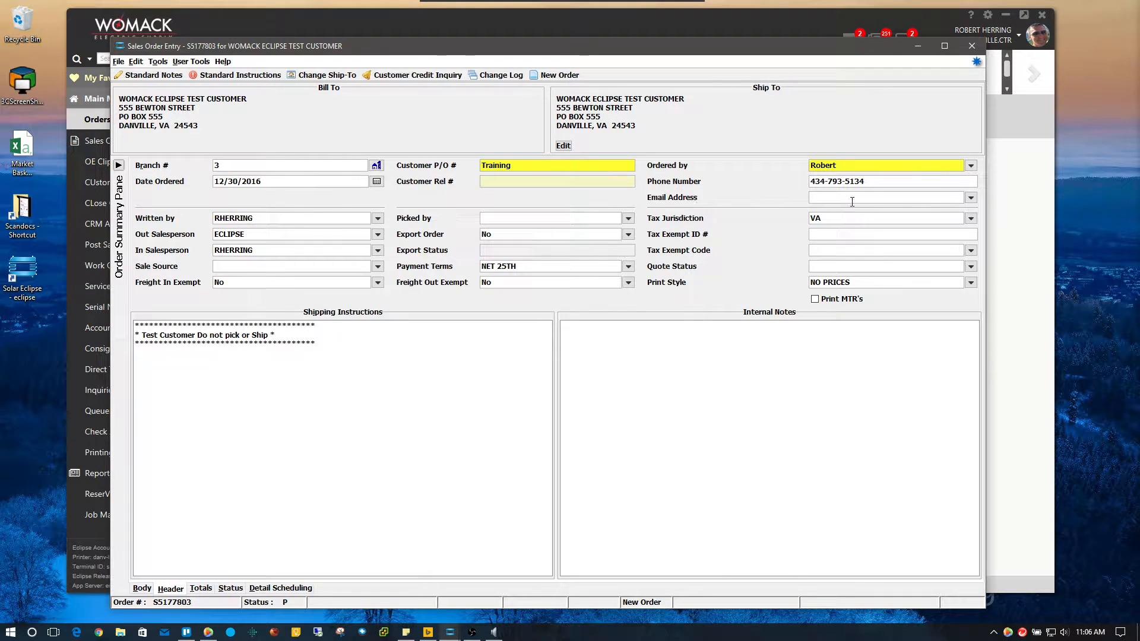
Add the internal note "Used this ticket for training" to the order header.
{"action": "left_click", "coordinate": [648, 379]}
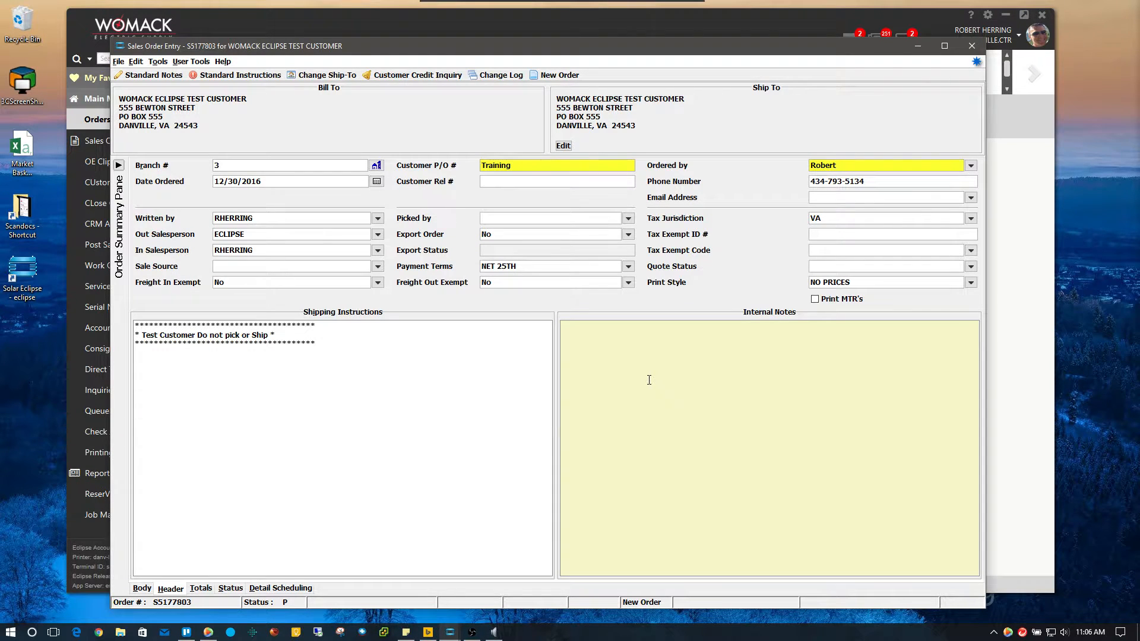
{"action": "type", "text": "Used this ticket fo"}
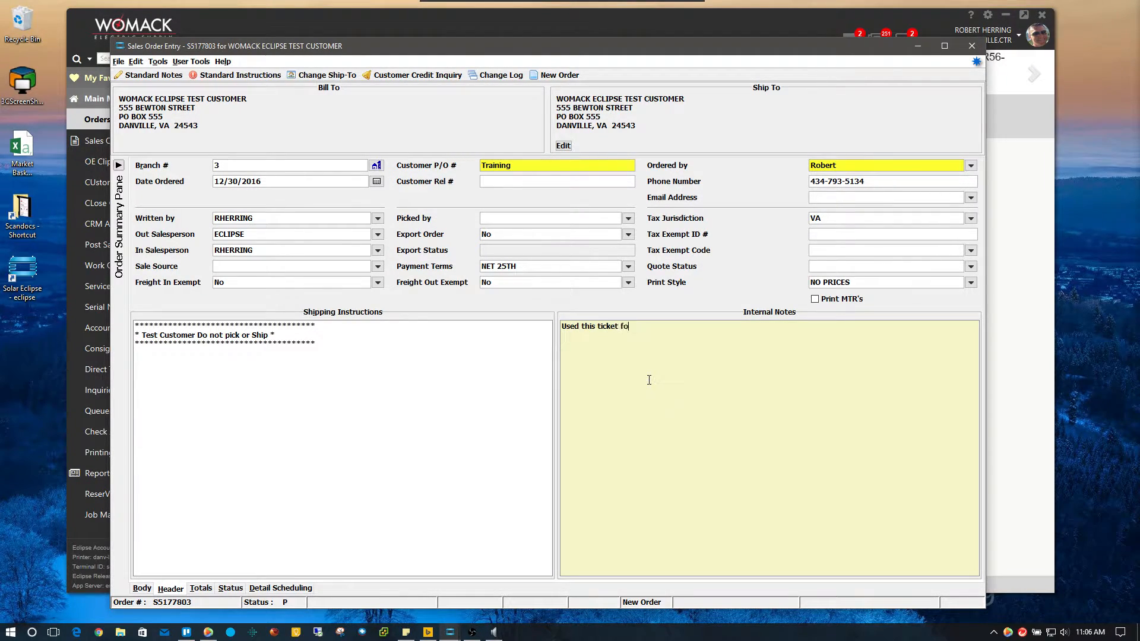
{"action": "type", "text": "r training"}
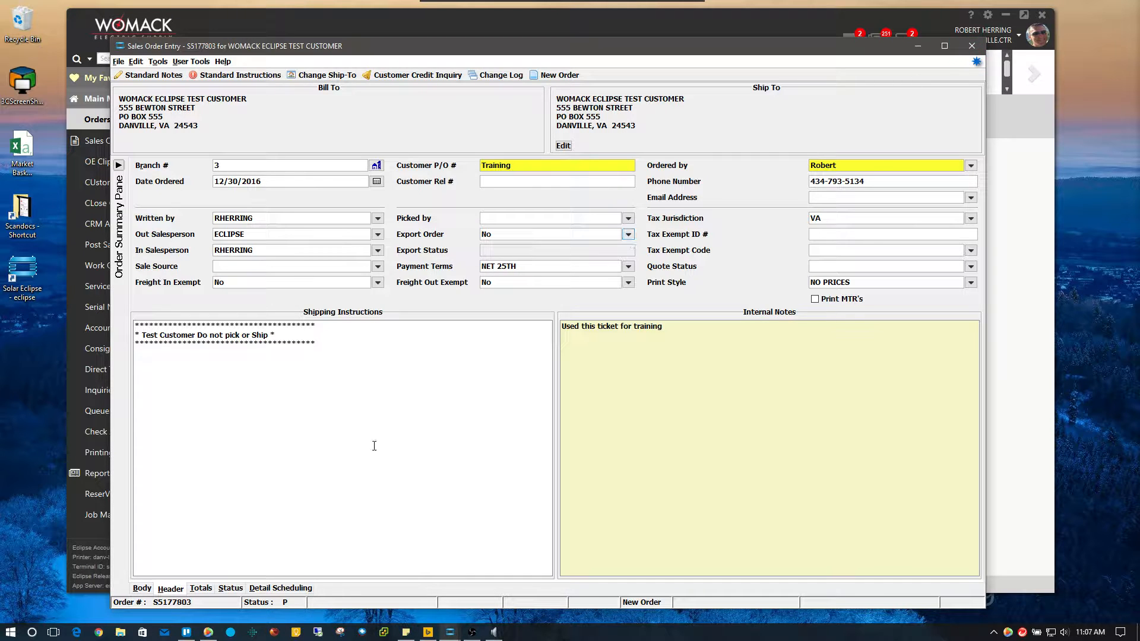
Review the order's totals, status, body and header information before finishing it.
{"action": "left_click", "coordinate": [972, 47]}
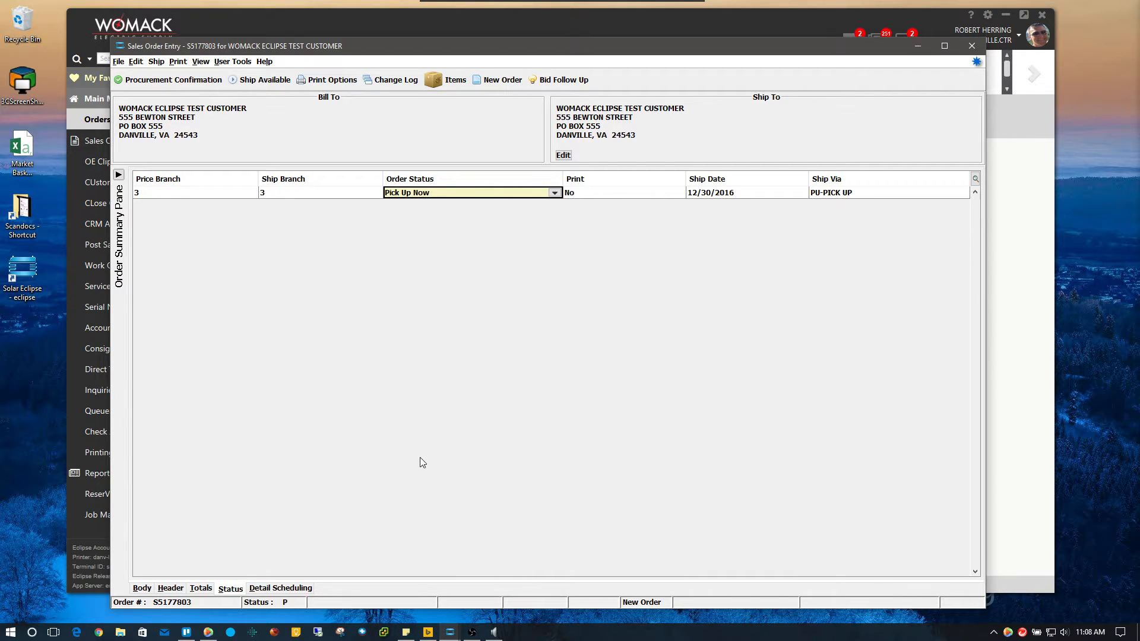
{"action": "left_click", "coordinate": [208, 588]}
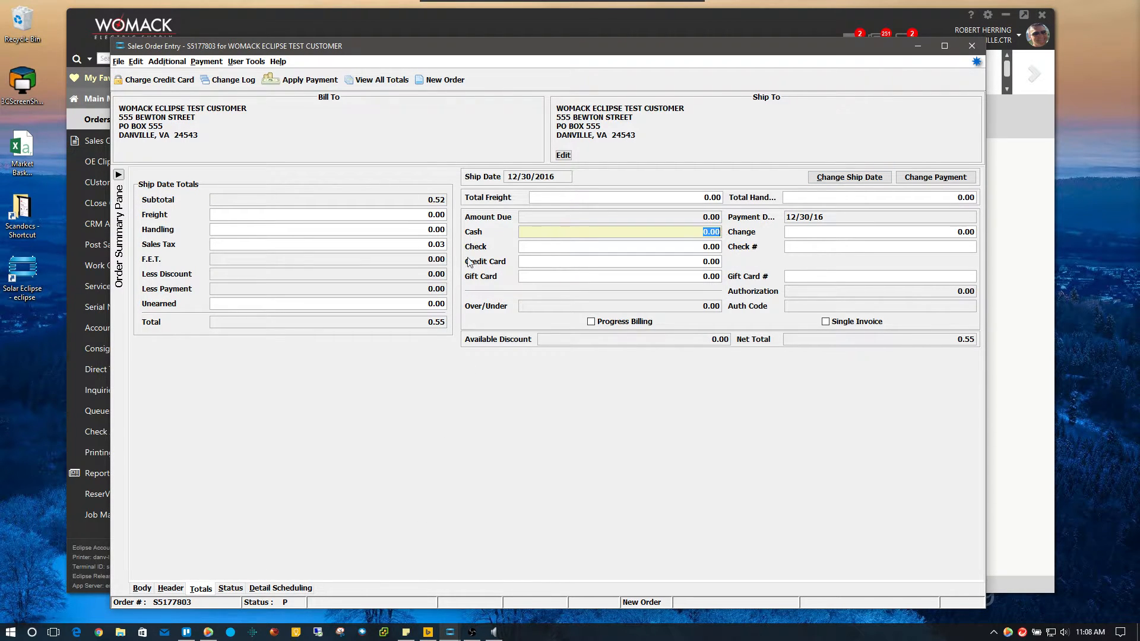
{"action": "left_click", "coordinate": [231, 588]}
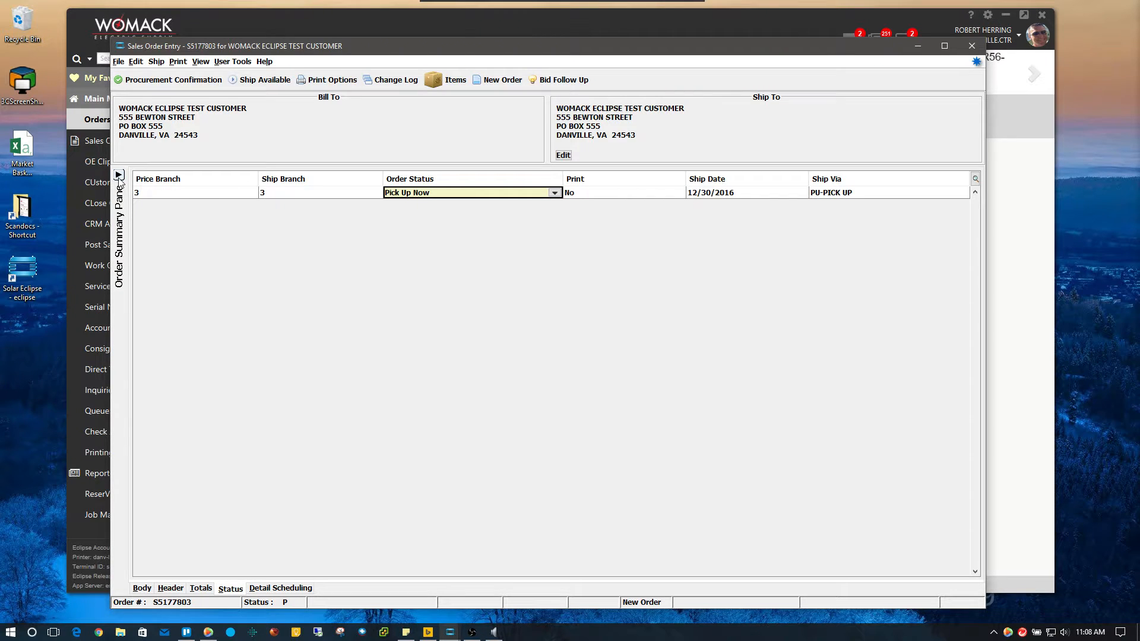
{"action": "left_click", "coordinate": [145, 588]}
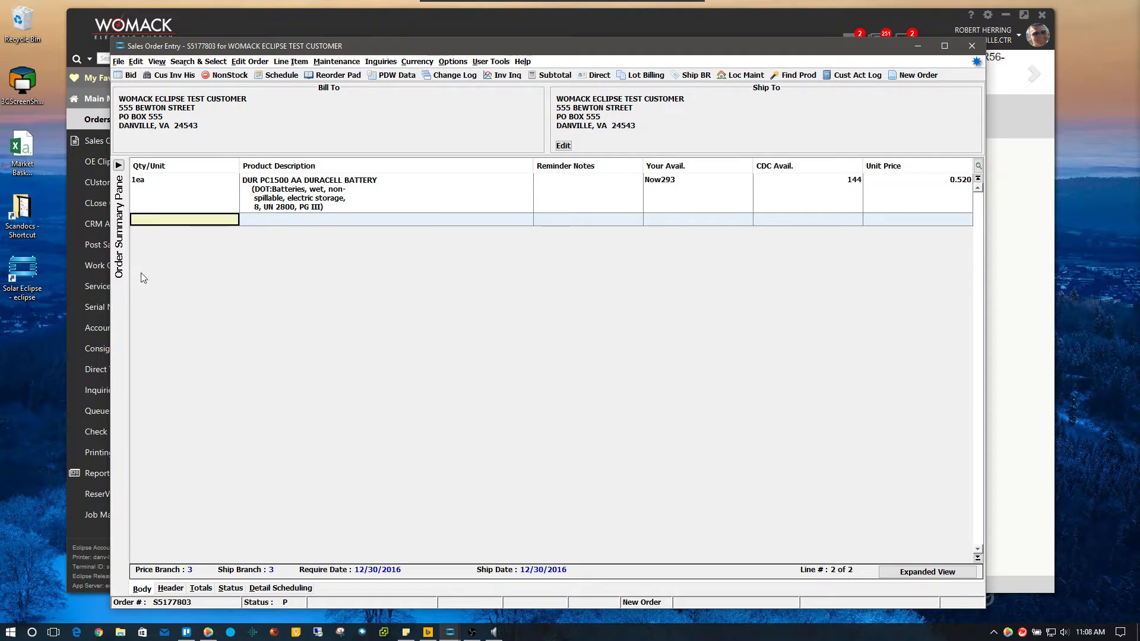
{"action": "left_click", "coordinate": [170, 587]}
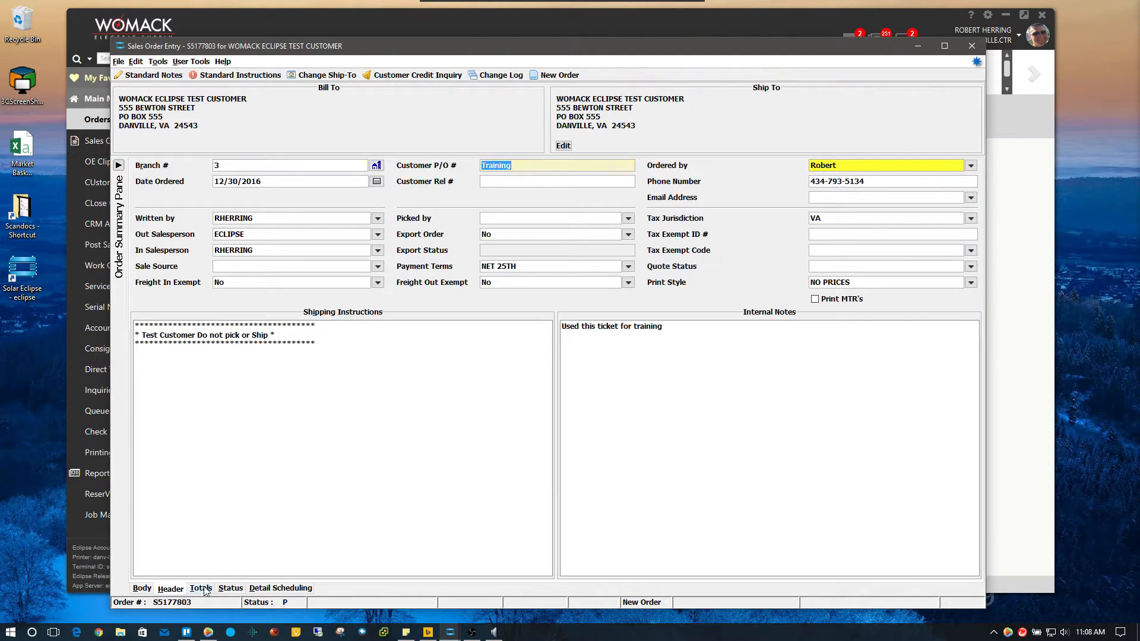
{"action": "left_click", "coordinate": [200, 588]}
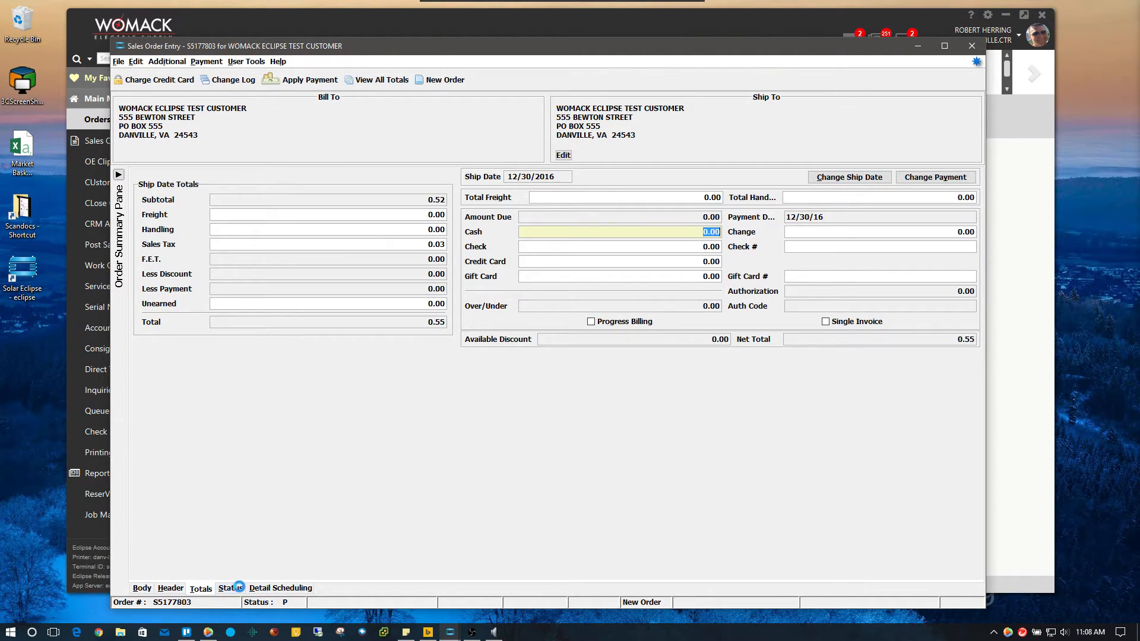
{"action": "left_click", "coordinate": [230, 587]}
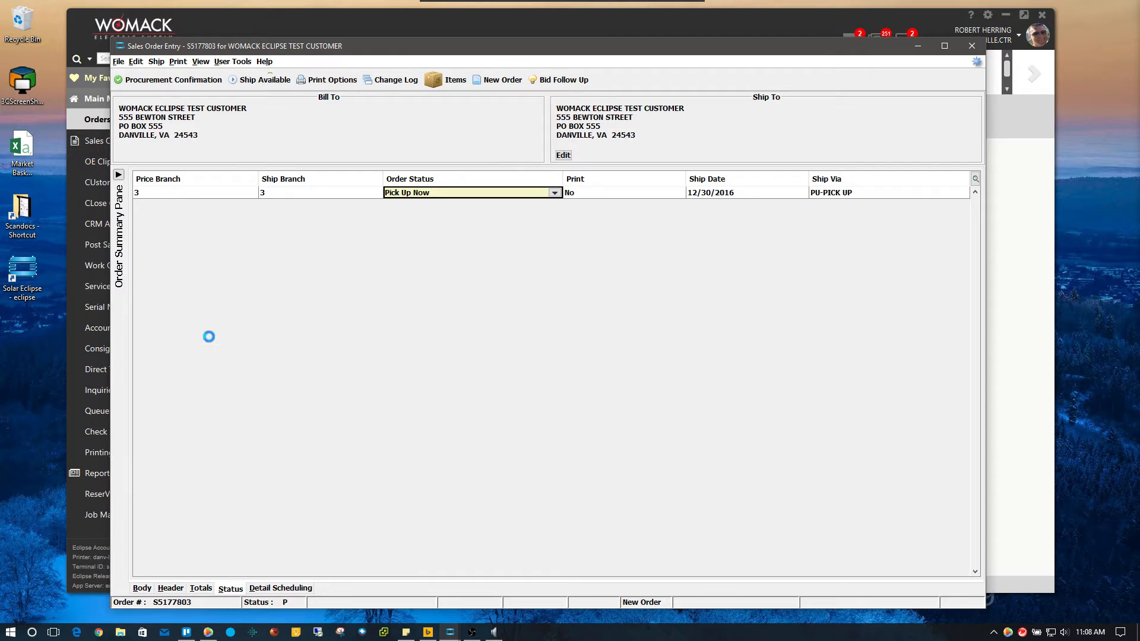
Expand the Order Summary pane and view it alongside the order's header and body.
{"action": "left_click", "coordinate": [119, 176]}
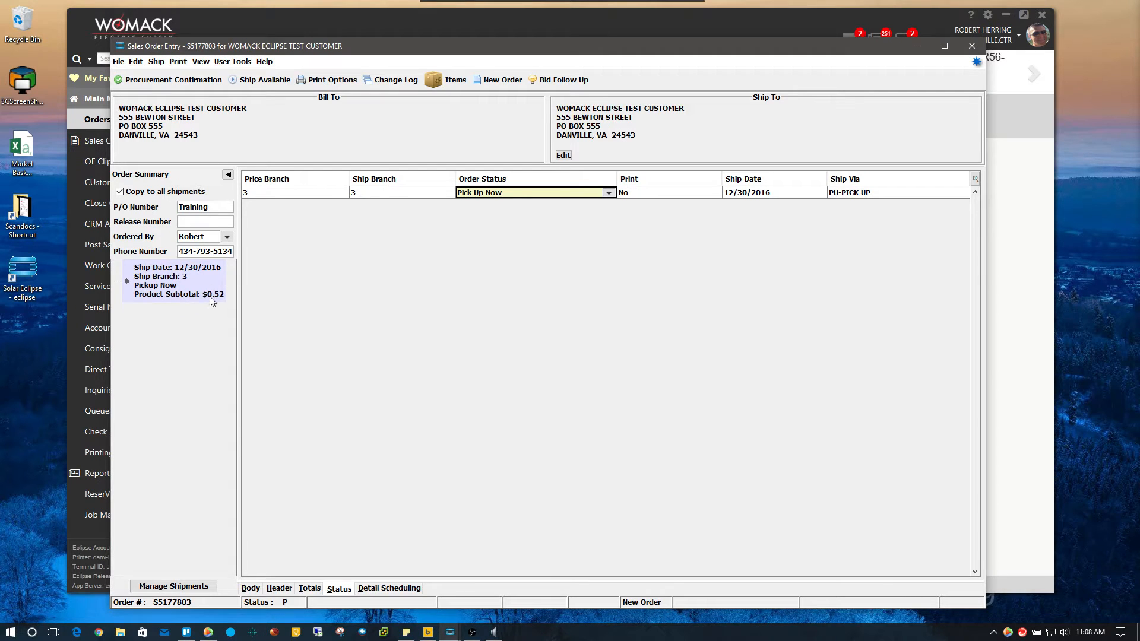
{"action": "left_click", "coordinate": [287, 587]}
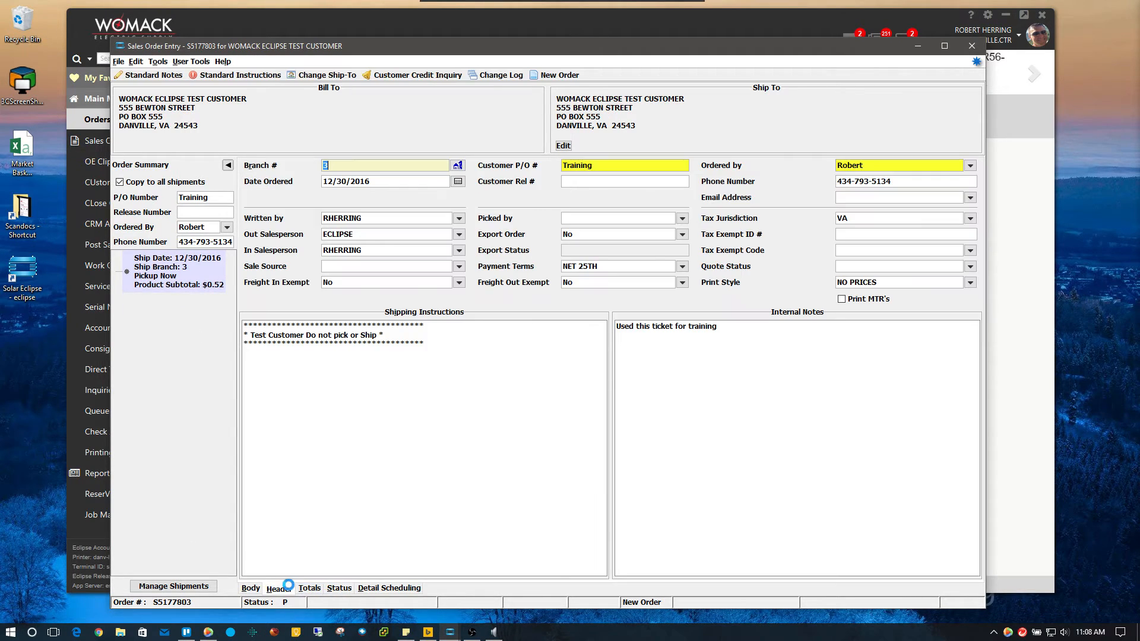
{"action": "left_click", "coordinate": [251, 587]}
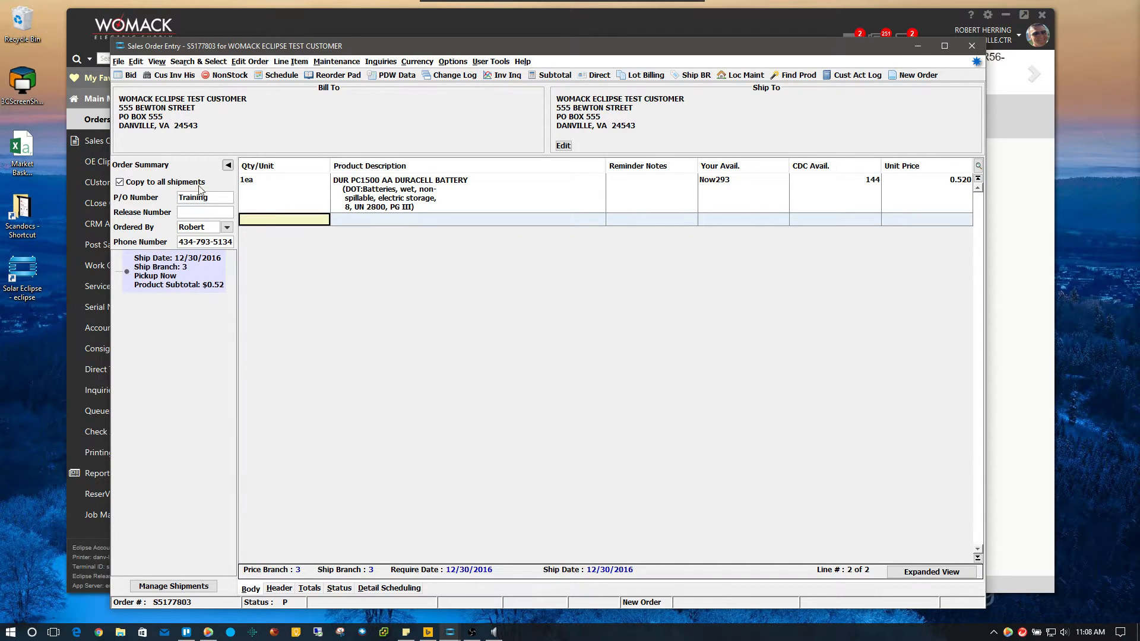
Change the P/O number in the order summary to Training Ticket.
{"action": "left_click", "coordinate": [221, 197]}
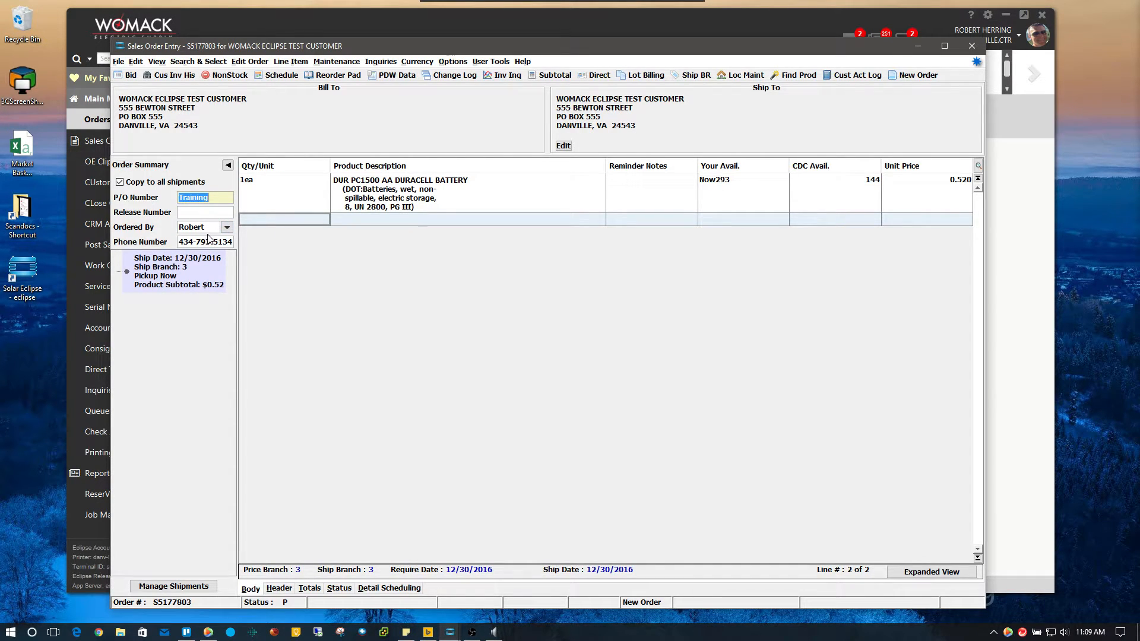
{"action": "left_click", "coordinate": [217, 198]}
{"action": "type", "text": "Ticket"}
{"action": "left_click", "coordinate": [200, 211]}
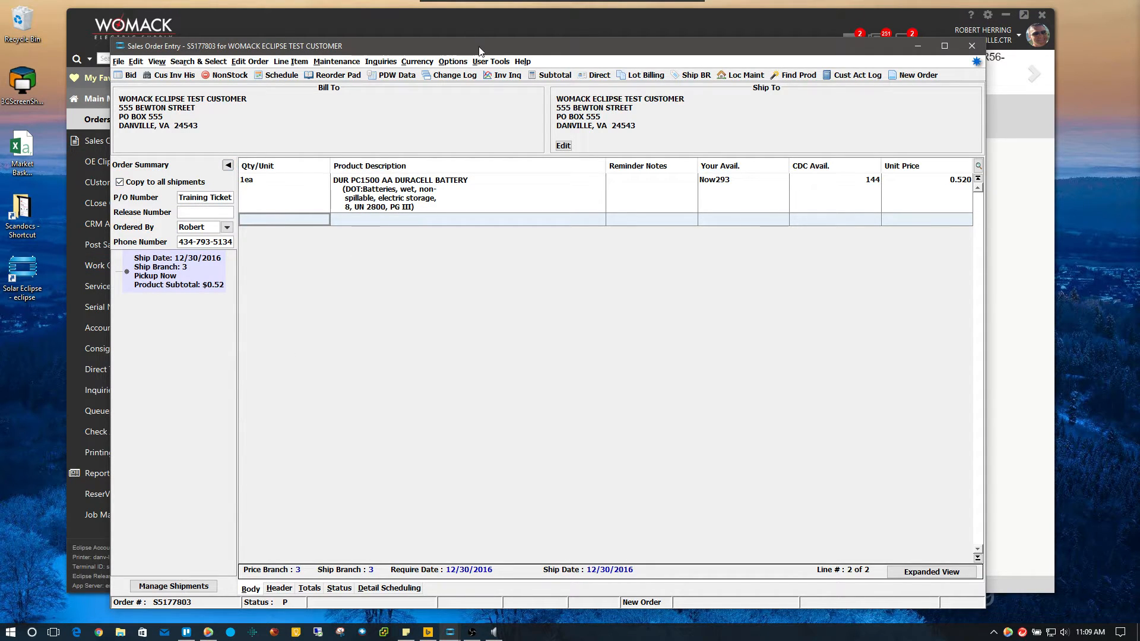
Shift the order window slightly, then collapse the Order Summary pane and expand it again.
{"action": "left_click_drag", "start_coordinate": [480, 51], "coordinate": [452, 49]}
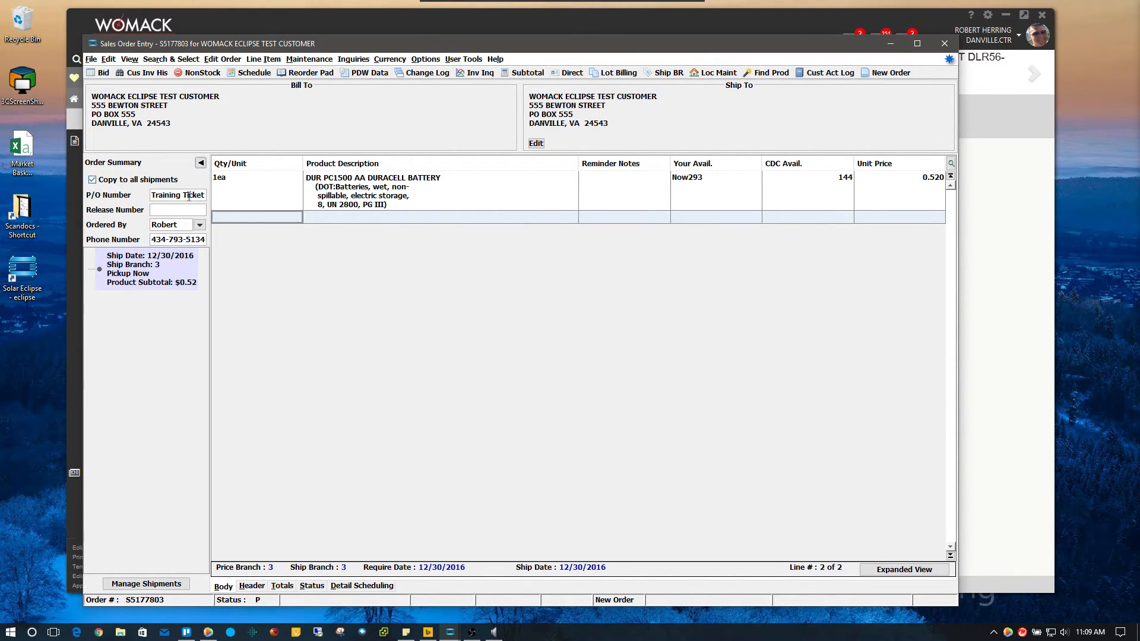
{"action": "left_click", "coordinate": [200, 162]}
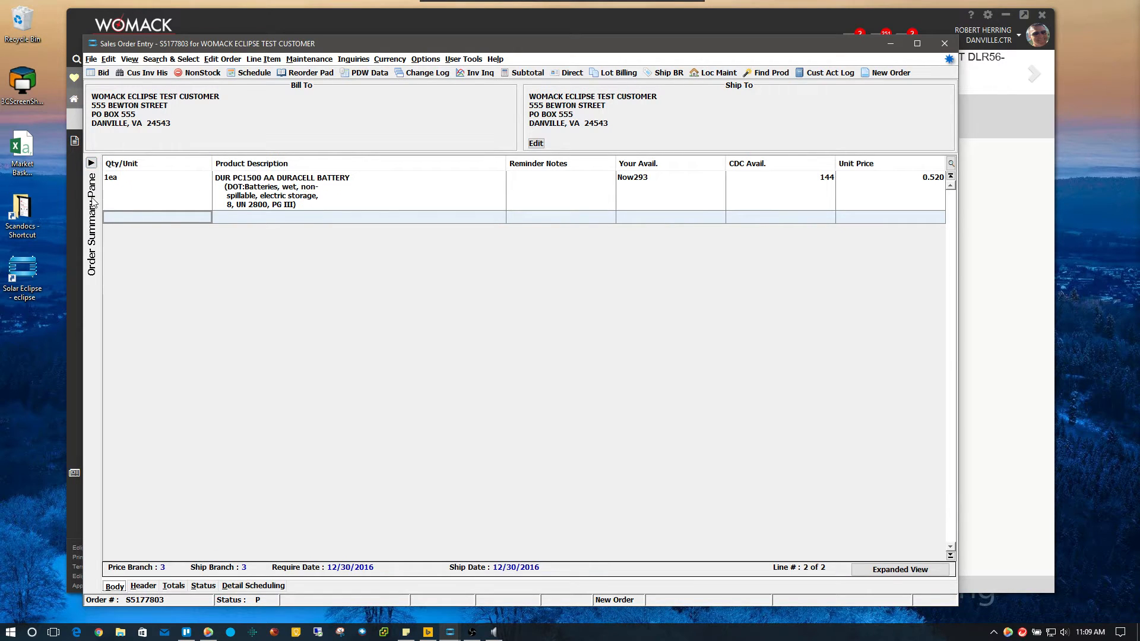
{"action": "left_click", "coordinate": [91, 163]}
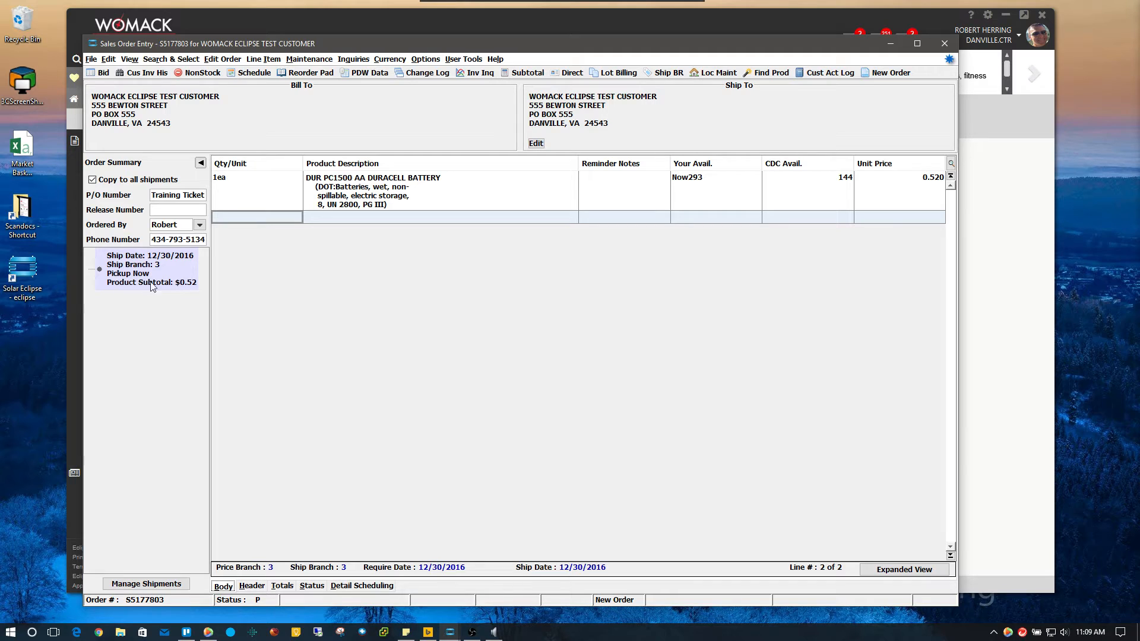
Check the order's totals and its Pick Up Now status, and close the order so it is processed.
{"action": "left_click", "coordinate": [282, 586]}
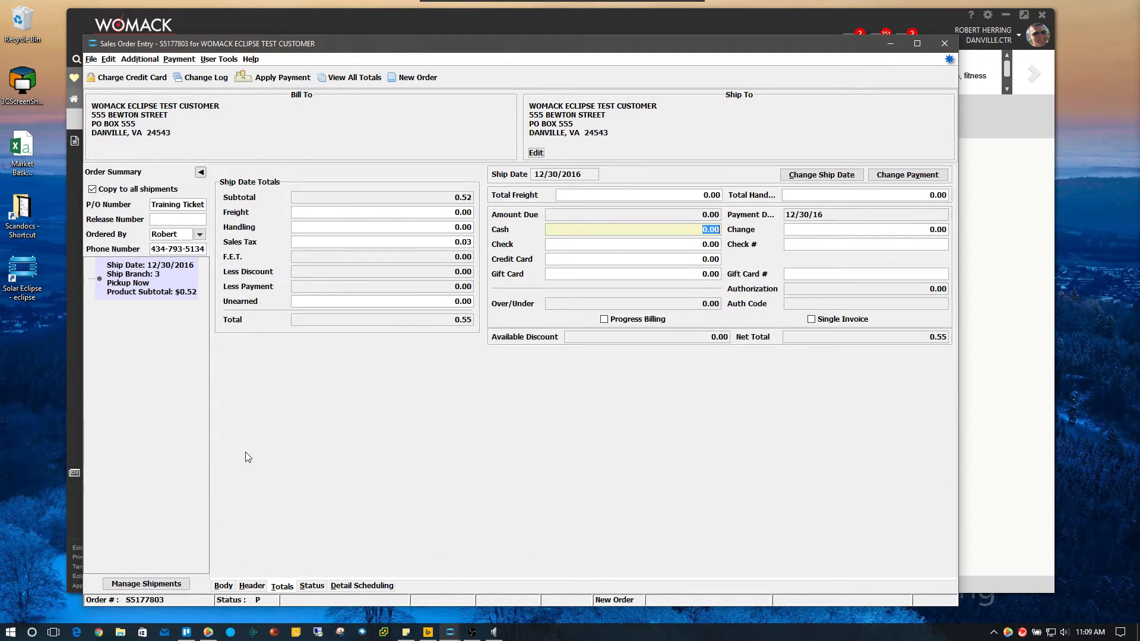
{"action": "left_click", "coordinate": [461, 321]}
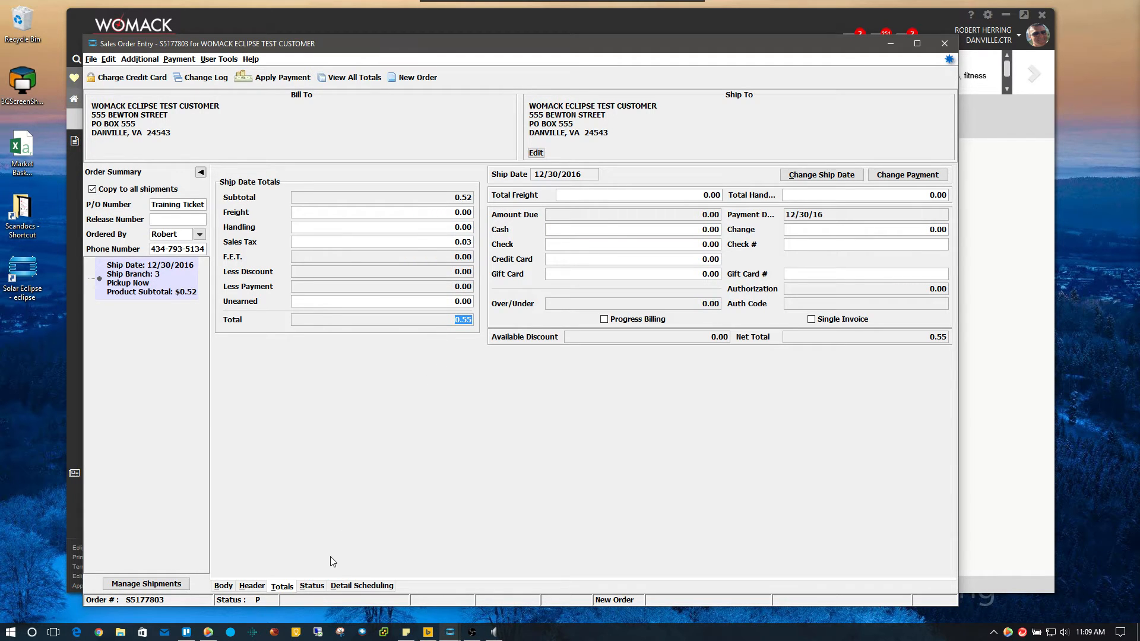
{"action": "left_click", "coordinate": [312, 585]}
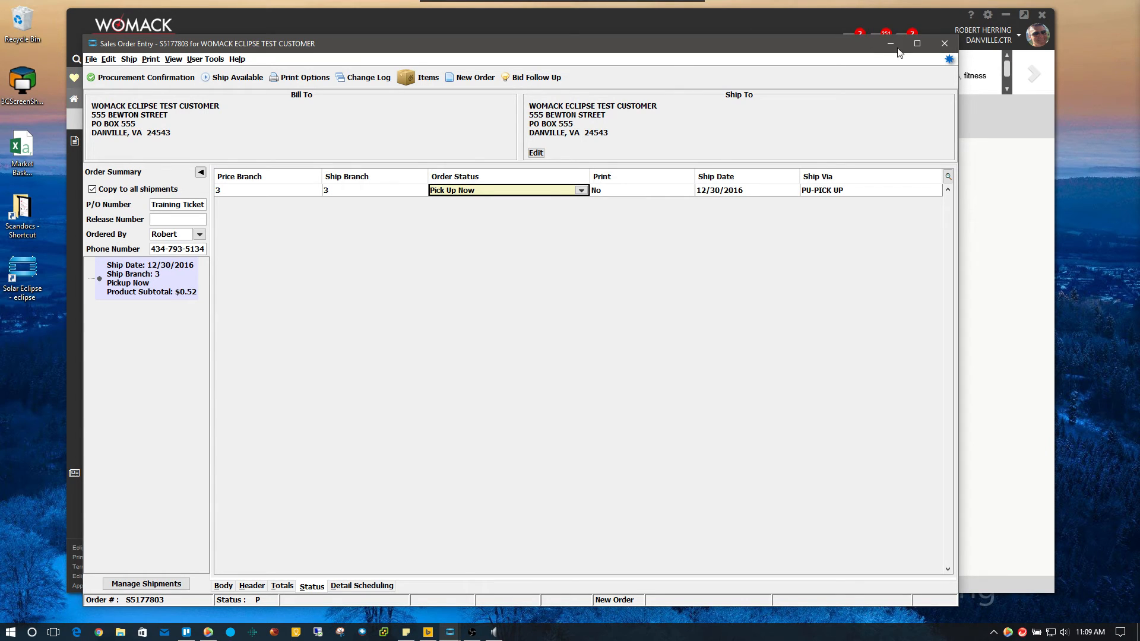
{"action": "left_click", "coordinate": [944, 44]}
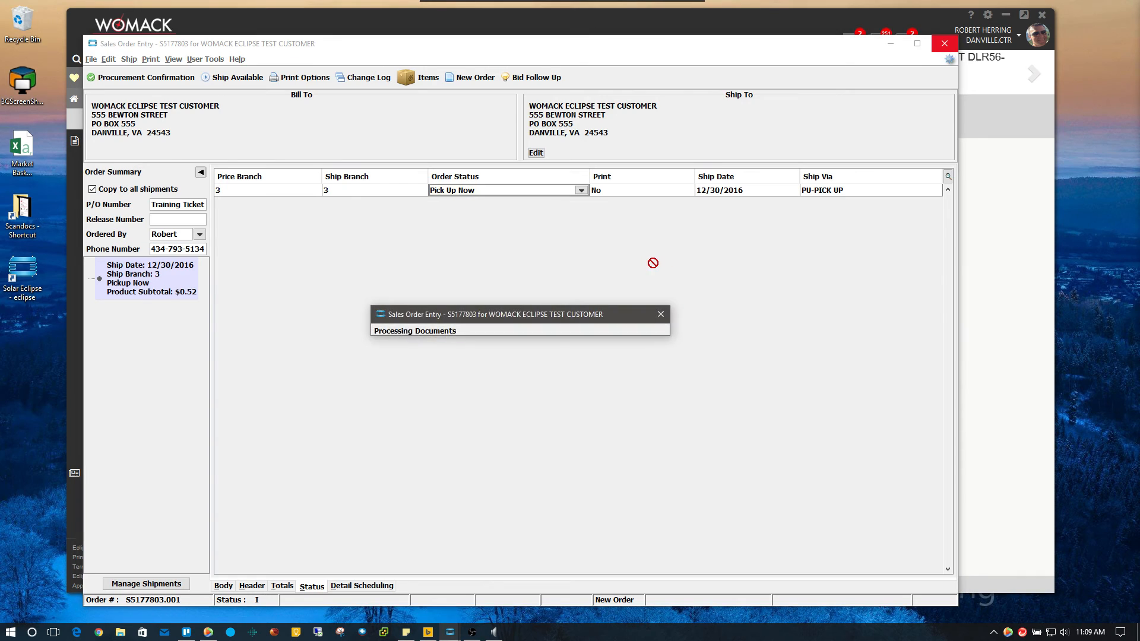